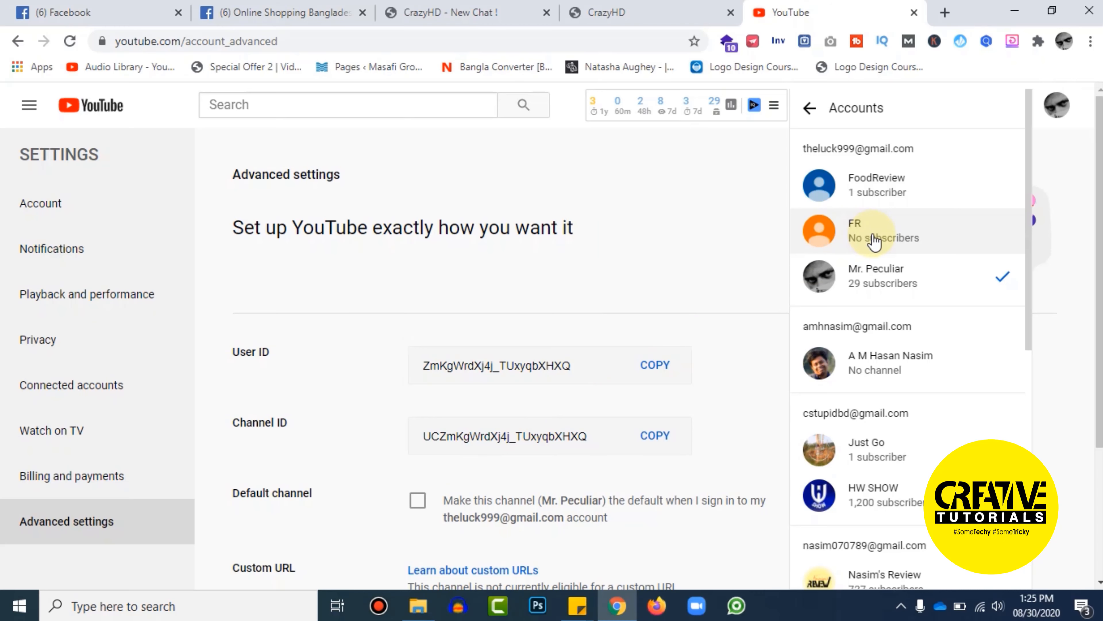
# - Close the account list and open the channel's advanced settings from the Account settings page
pyautogui.click(735, 261)
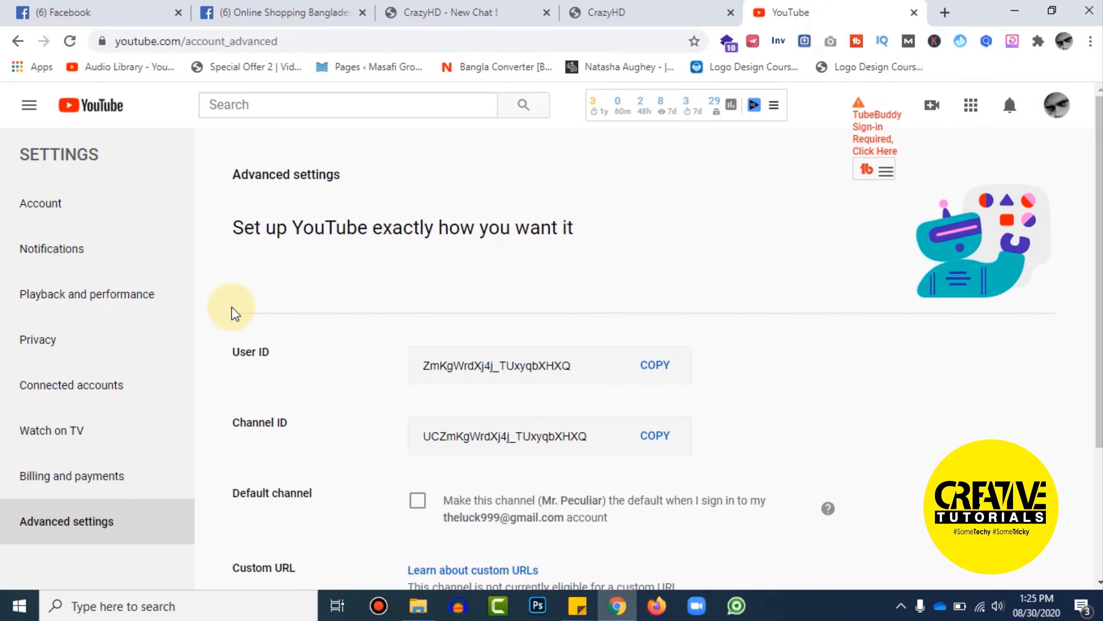
pyautogui.click(72, 210)
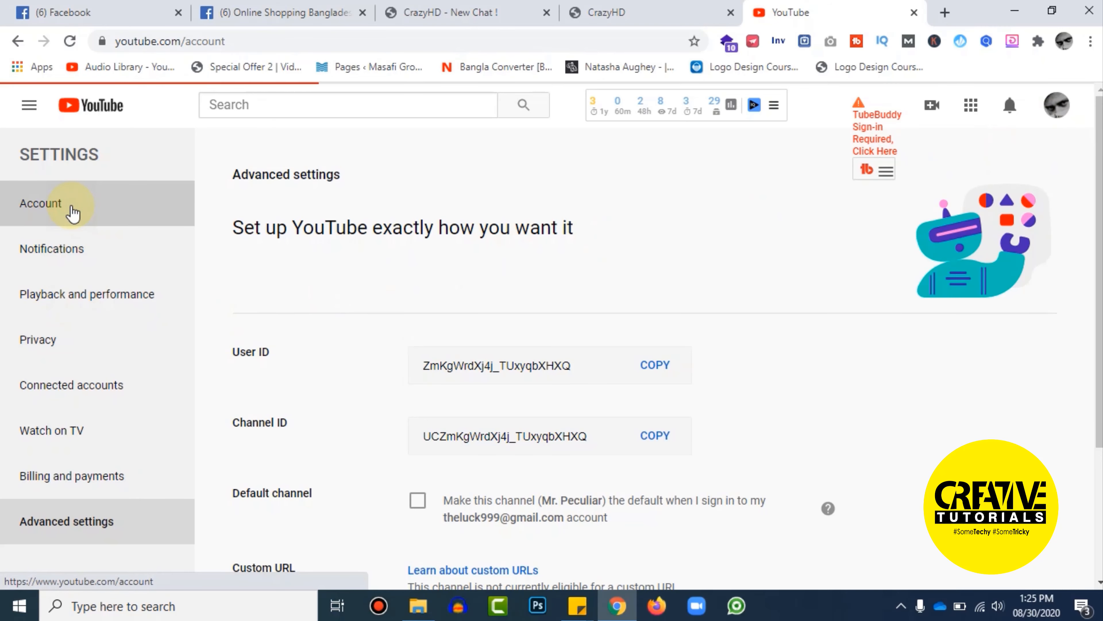
pyautogui.scroll(-3, 756, 510)
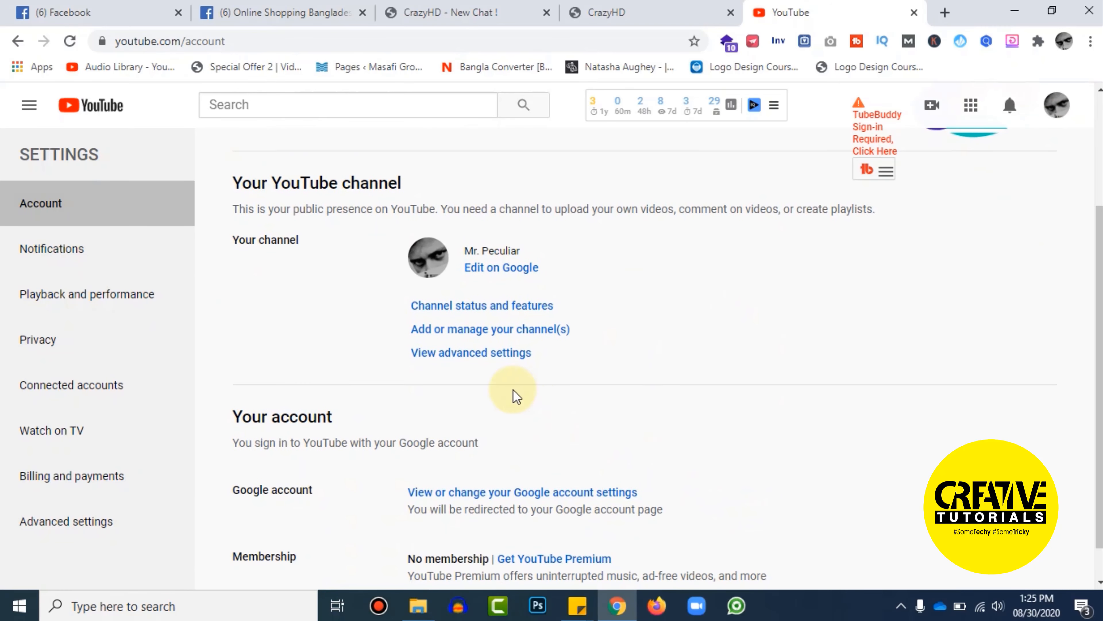
pyautogui.scroll(-1, 515, 397)
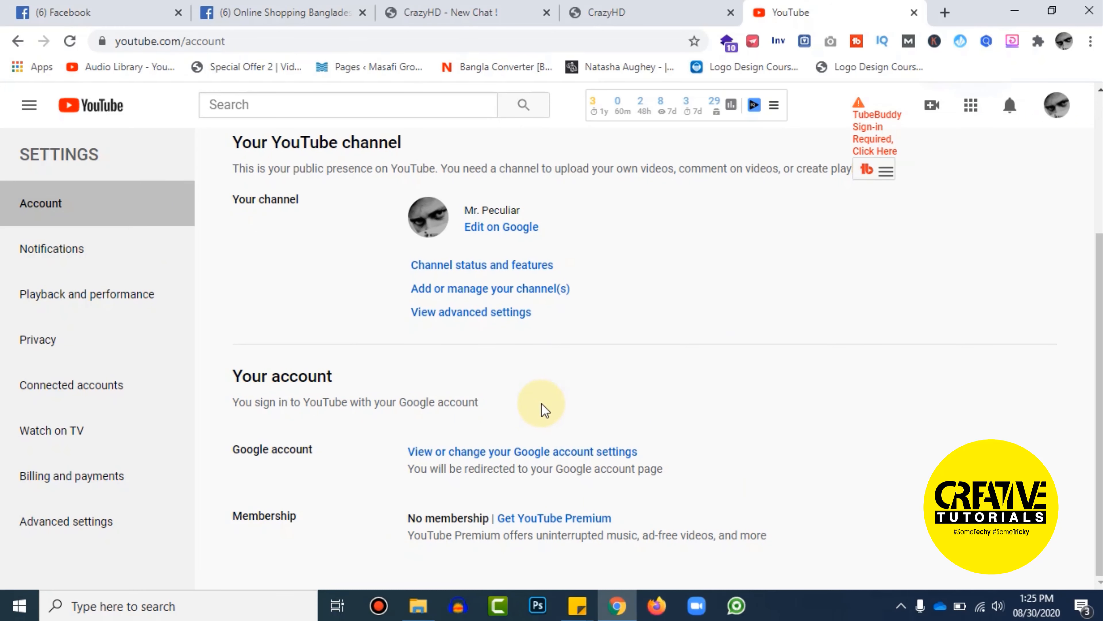
pyautogui.click(463, 320)
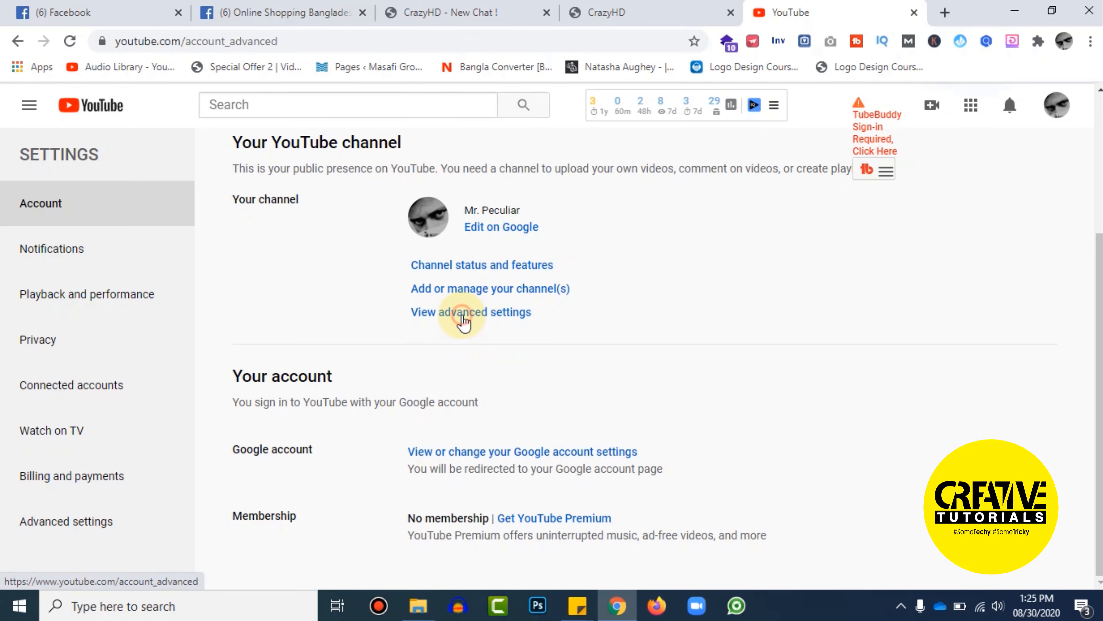
pyautogui.scroll(-4, 480, 333)
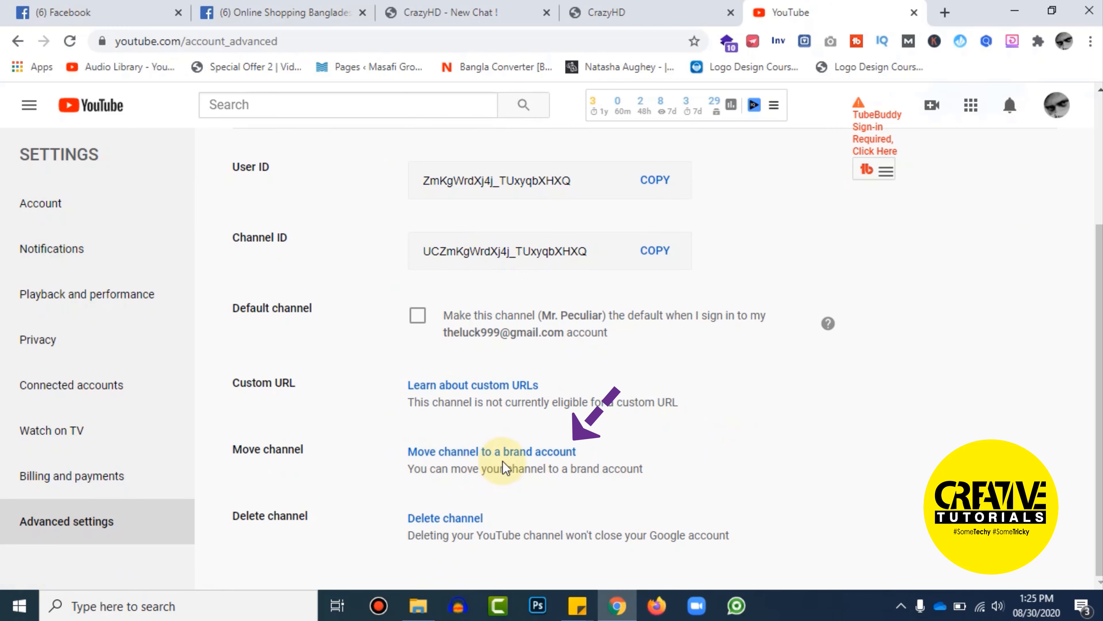
# - Start moving the channel to a brand account
pyautogui.moveTo(404, 452); pyautogui.dragTo(579, 456)
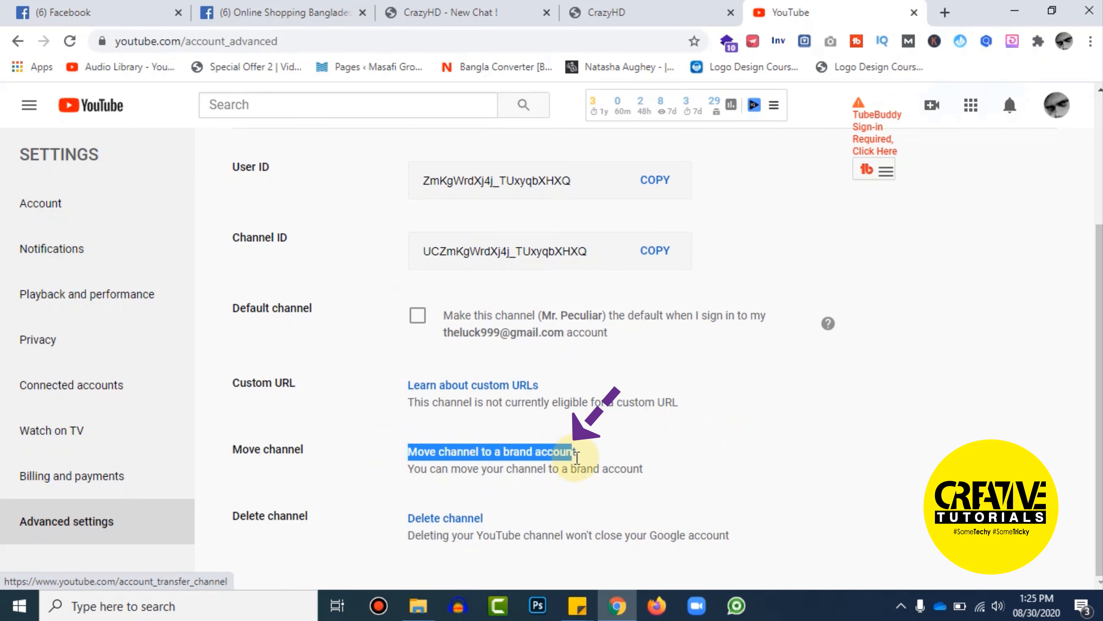
pyautogui.click(705, 497)
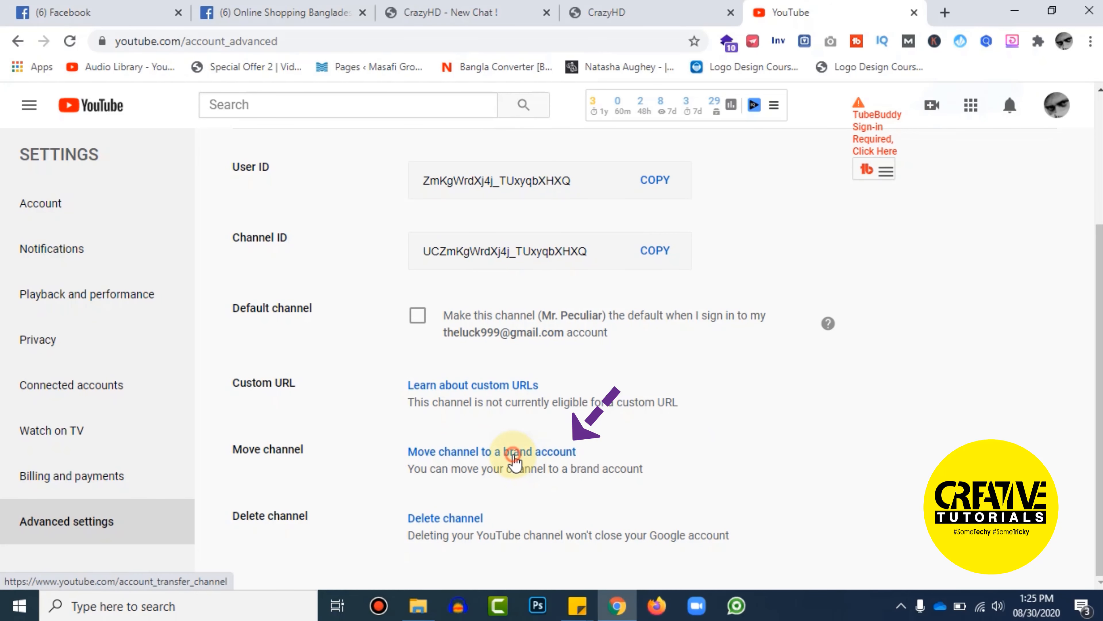
pyautogui.click(515, 462)
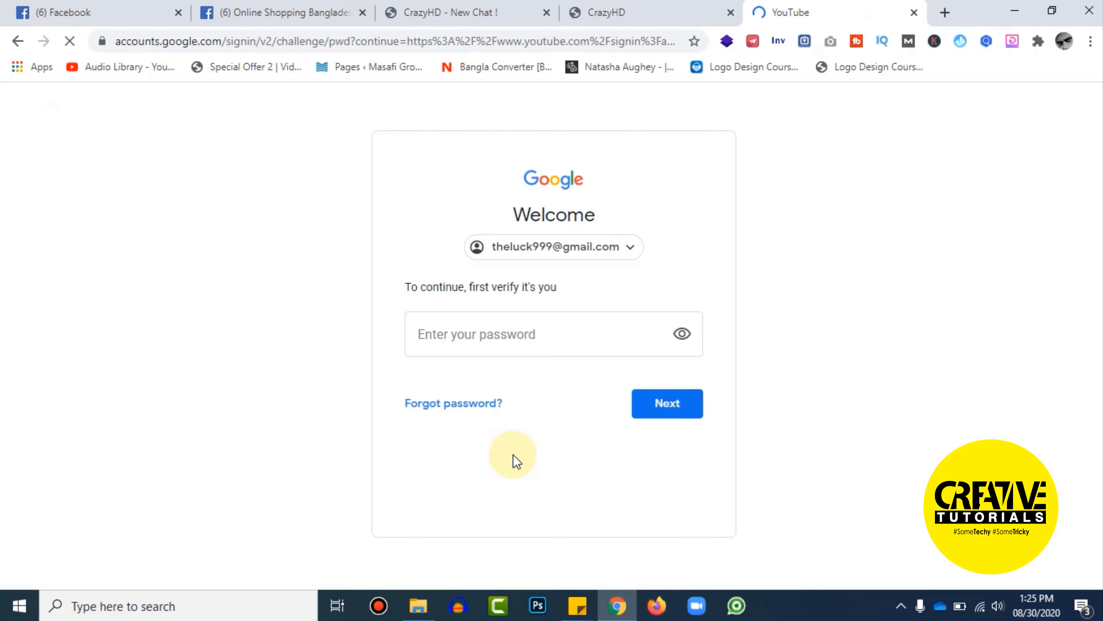
# - Enter the Google account password and agree to verify the identity through the prompt on the phone
pyautogui.click(539, 328)
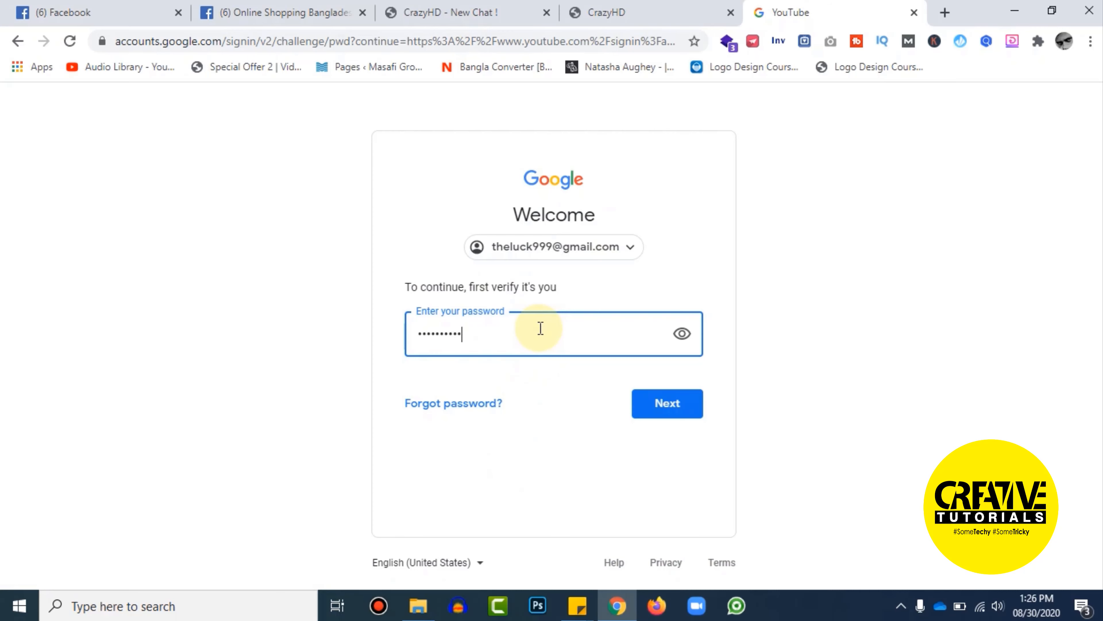
pyautogui.press('Return')
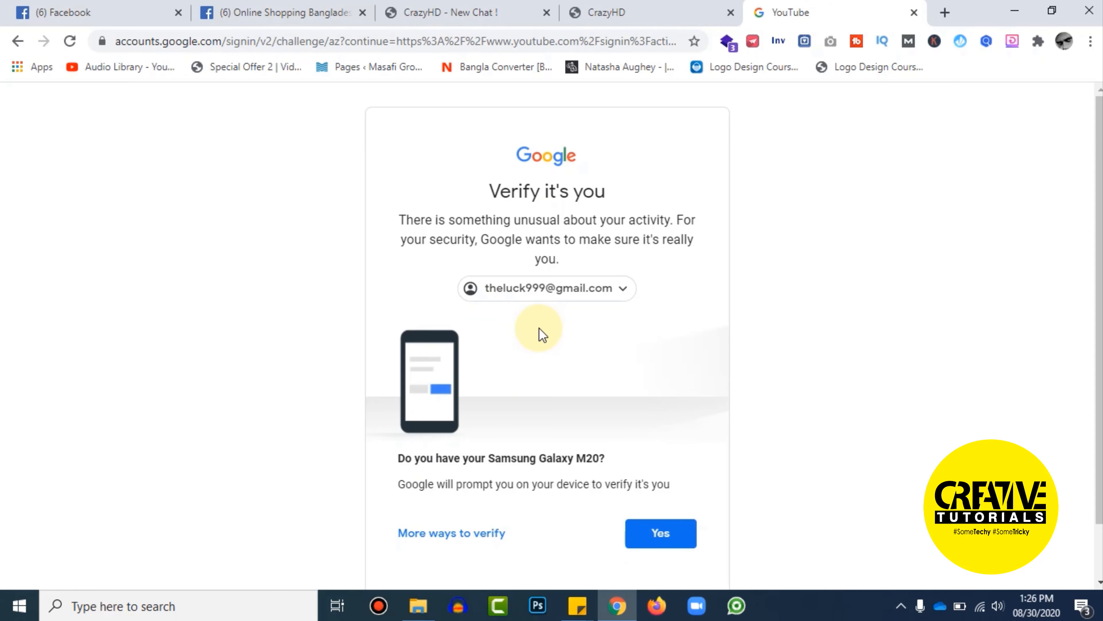
pyautogui.click(662, 550)
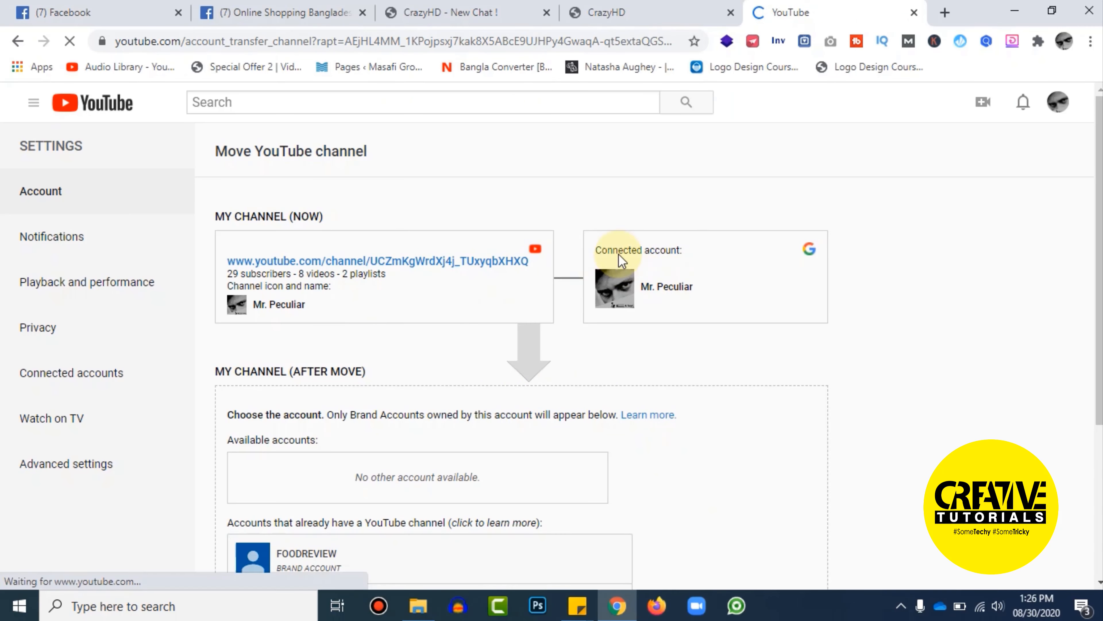
# - Choose the FoodReview brand account, which already has a YouTube channel, as the destination of the move
pyautogui.scroll(-5, 525, 521)
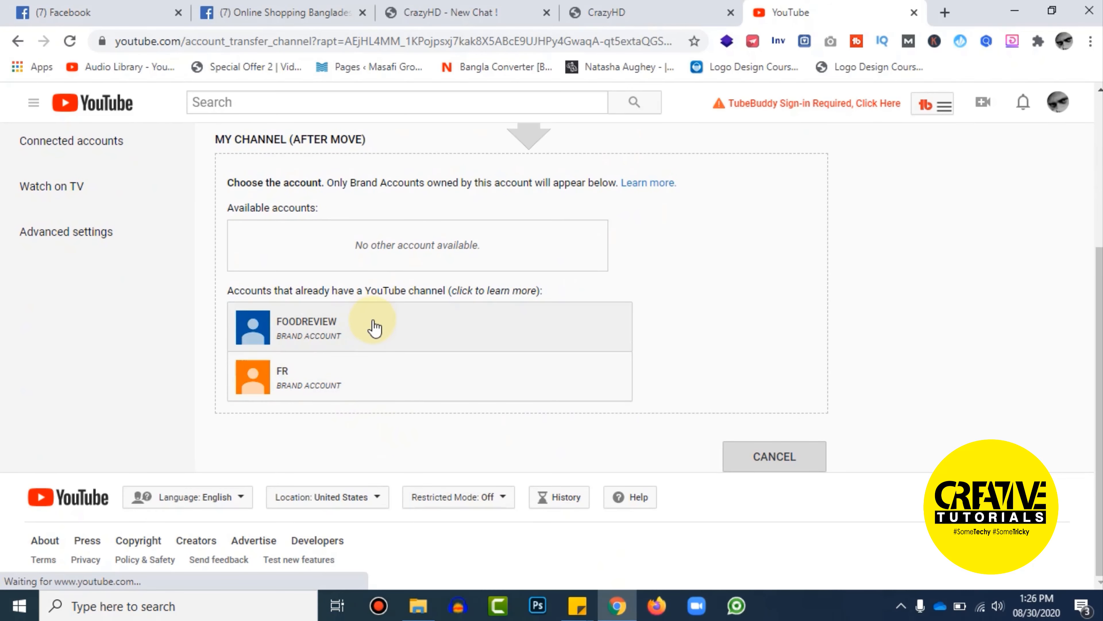
pyautogui.scroll(3, 333, 352)
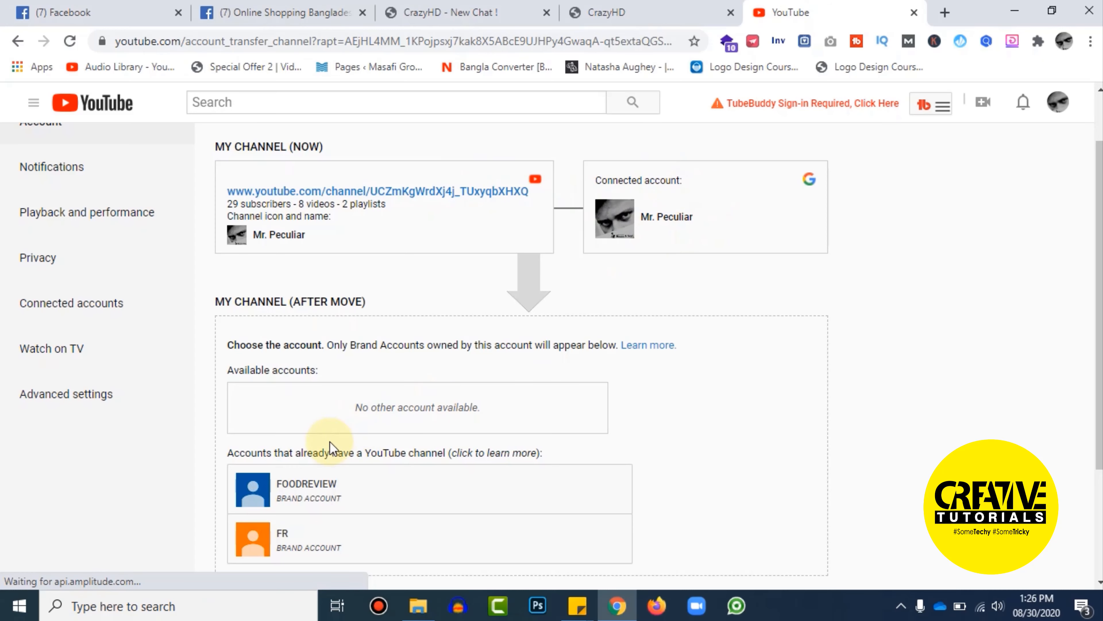
pyautogui.scroll(-2, 401, 511)
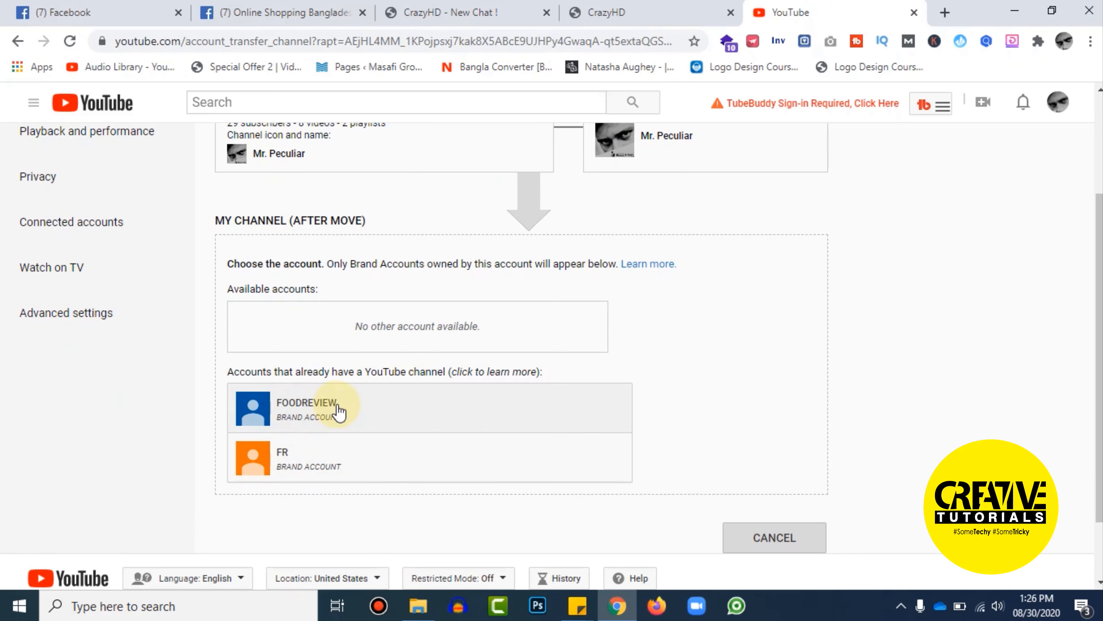
pyautogui.scroll(4, 347, 406)
pyautogui.scroll(-4, 391, 415)
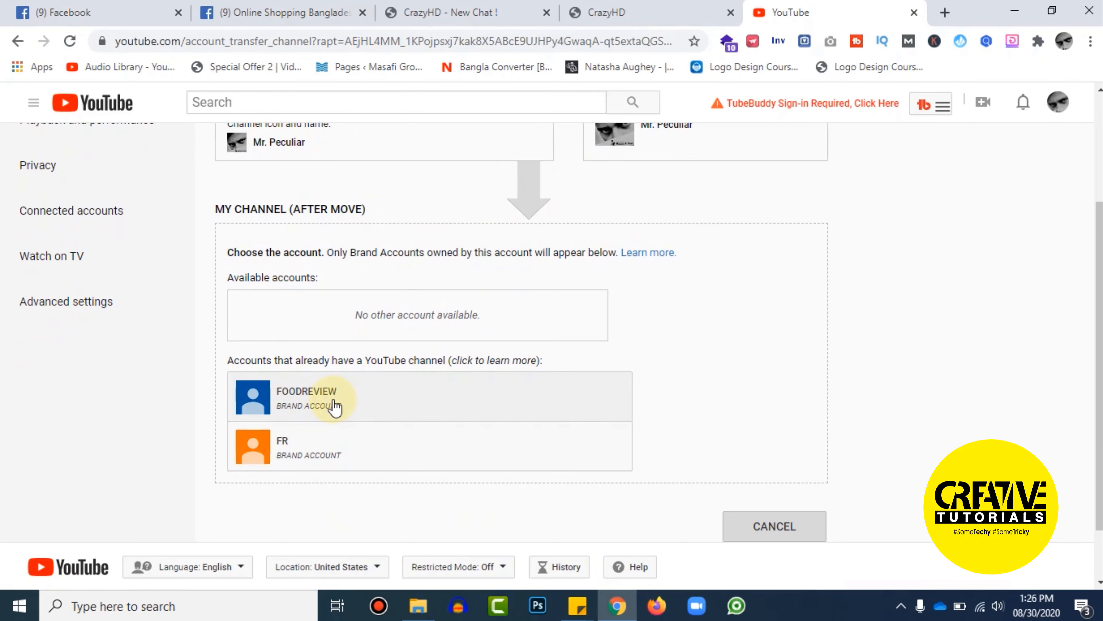
pyautogui.click(335, 404)
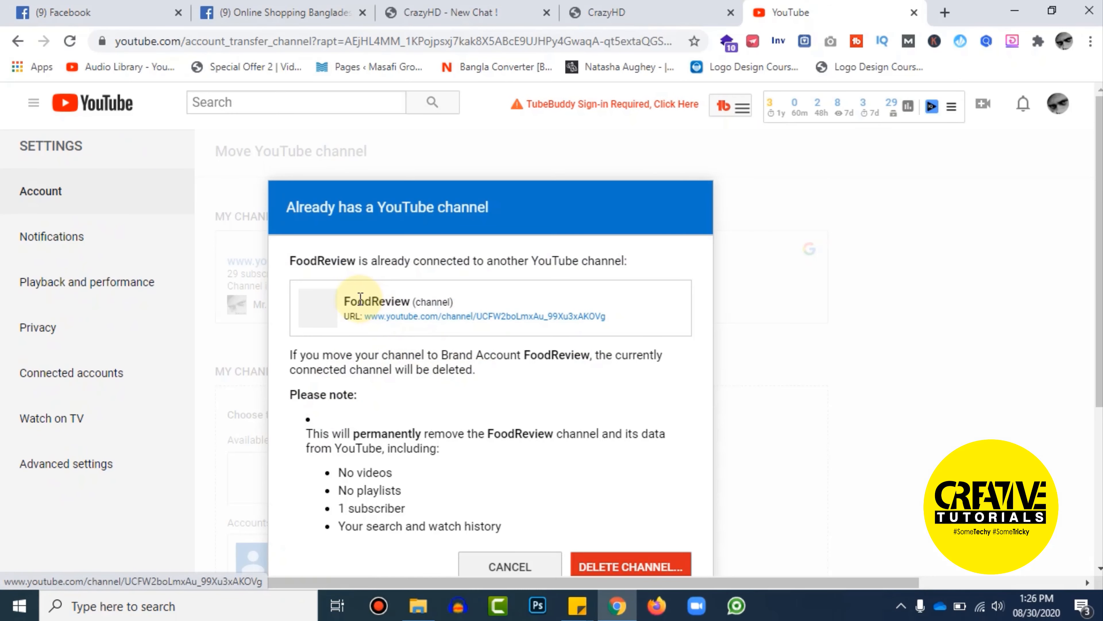
# - Examine the notice on what happens to the FoodReview channel and which of its data is permanently removed
pyautogui.moveTo(341, 301); pyautogui.dragTo(470, 301)
pyautogui.scroll(-3, 482, 353)
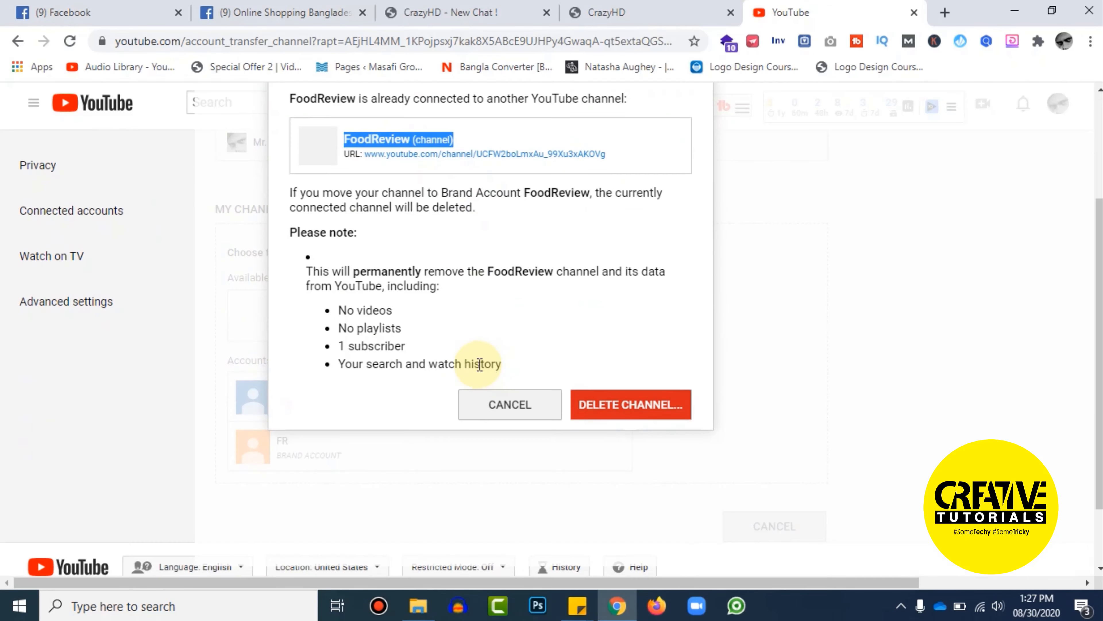
pyautogui.click(417, 305)
pyautogui.moveTo(292, 198); pyautogui.dragTo(475, 213)
pyautogui.click(426, 214)
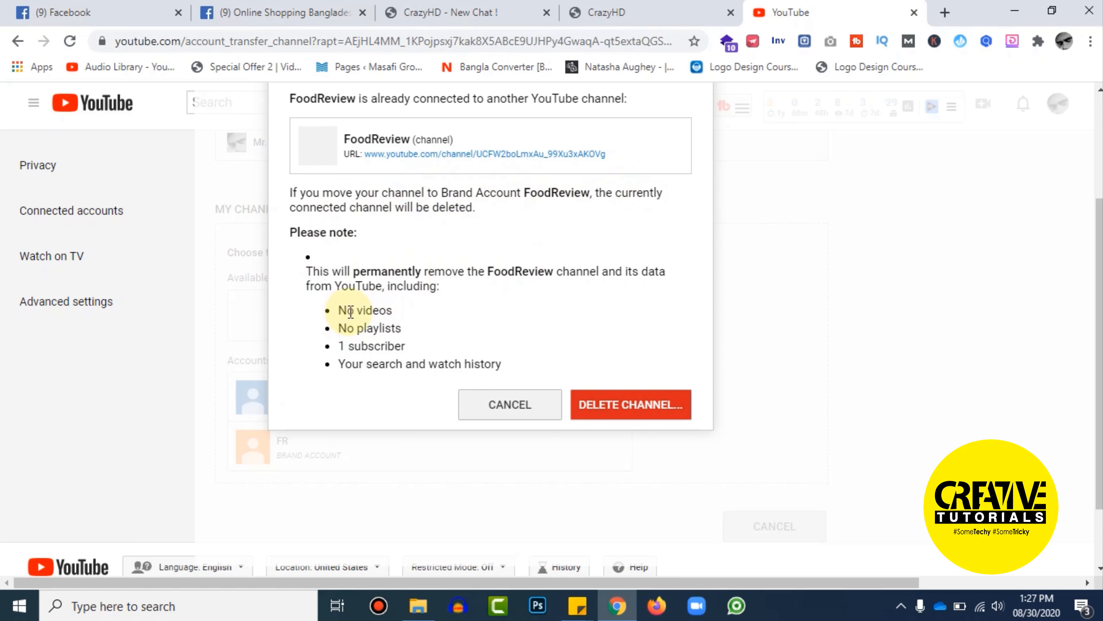
pyautogui.click(340, 333)
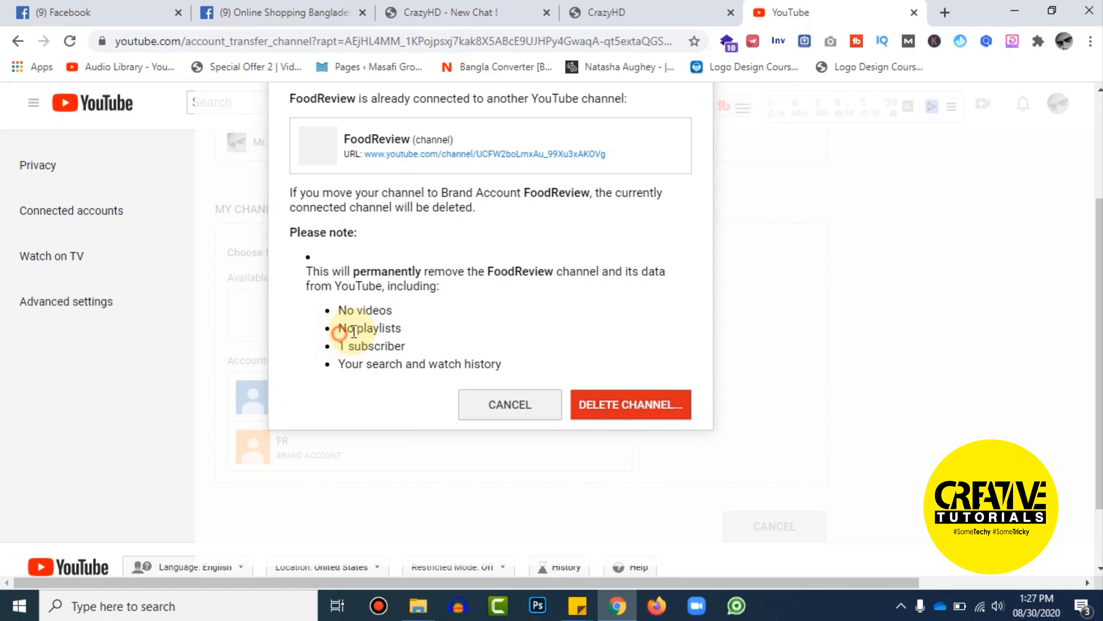
pyautogui.moveTo(342, 347); pyautogui.dragTo(398, 347)
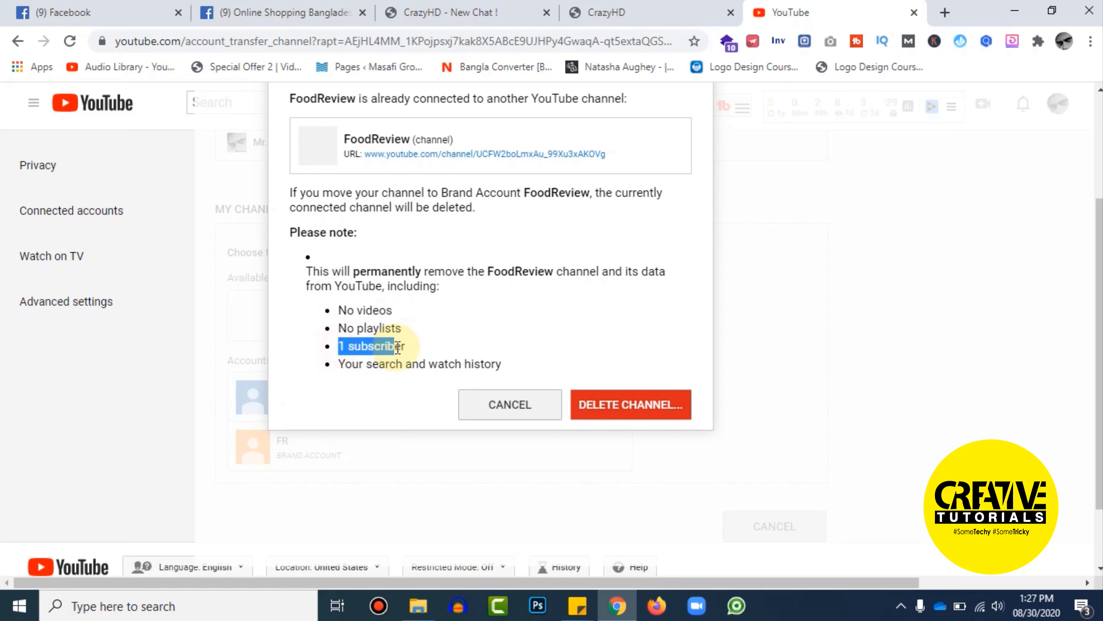
pyautogui.click(393, 361)
# - Delete the existing FoodReview channel with all its content and confirm the deletion
pyautogui.click(634, 413)
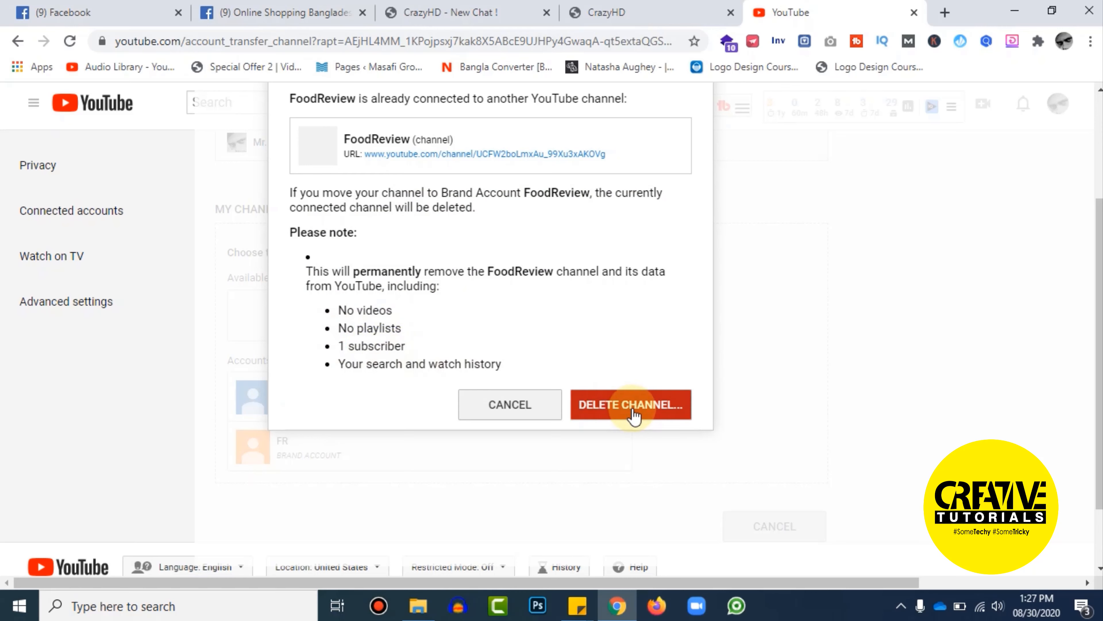
pyautogui.click(634, 415)
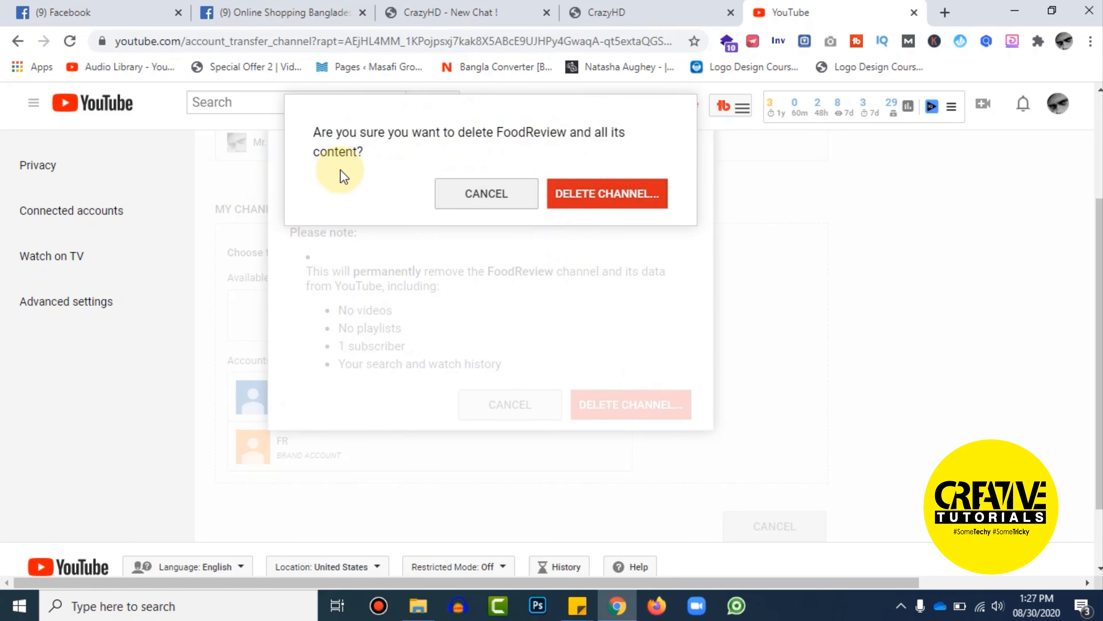
pyautogui.doubleClick(321, 152)
pyautogui.click(629, 198)
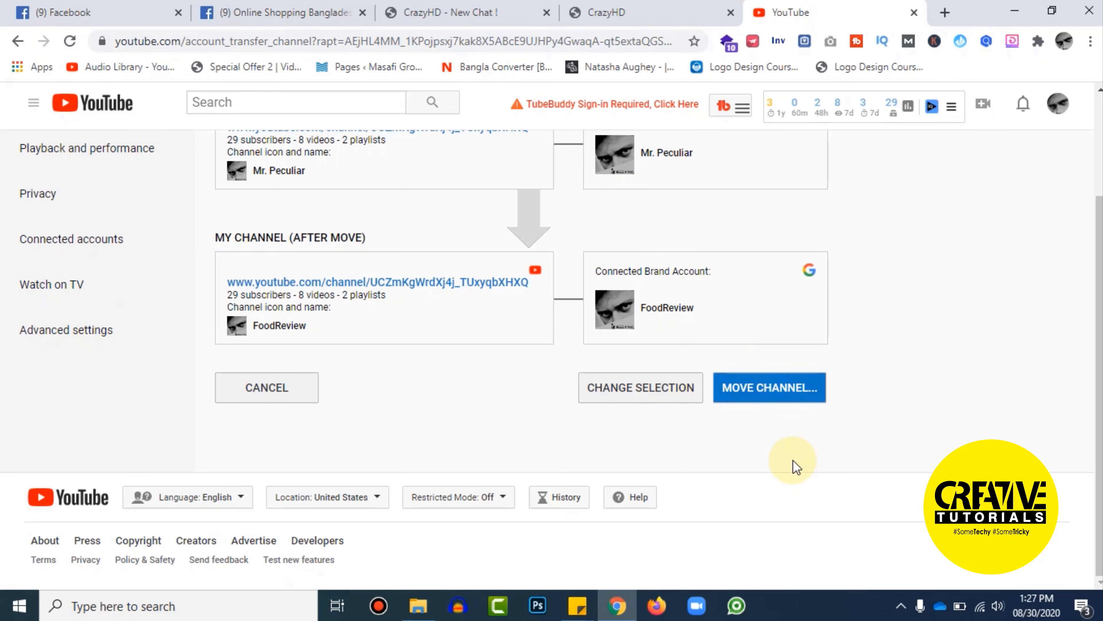
# - Move the channel to the FoodReview brand account, confirm the move and reload the page
pyautogui.scroll(2, 793, 465)
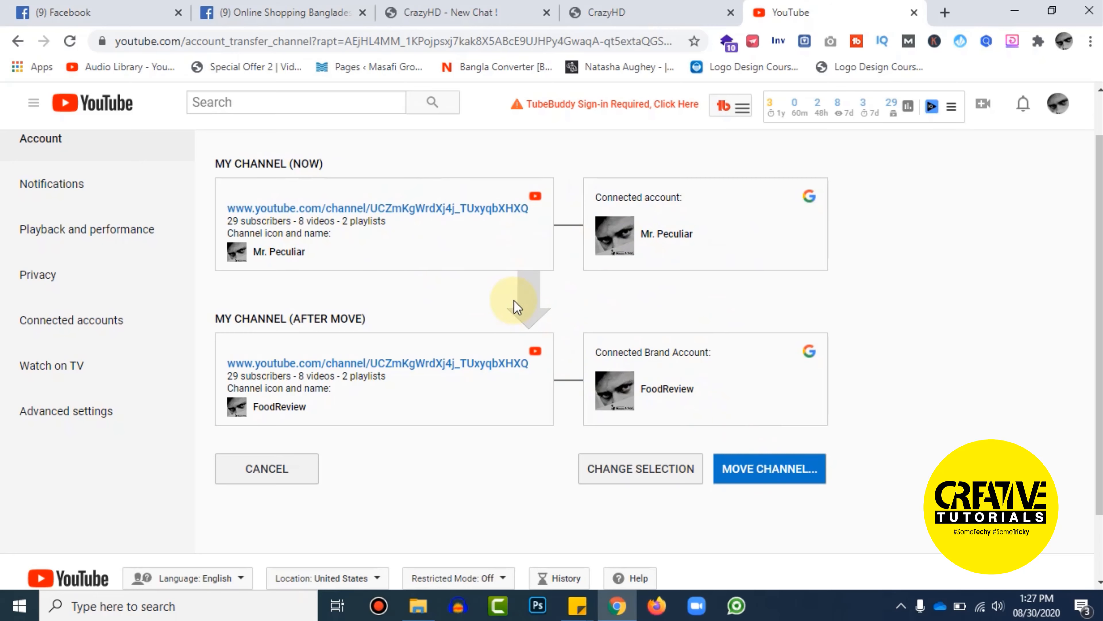
pyautogui.click(782, 471)
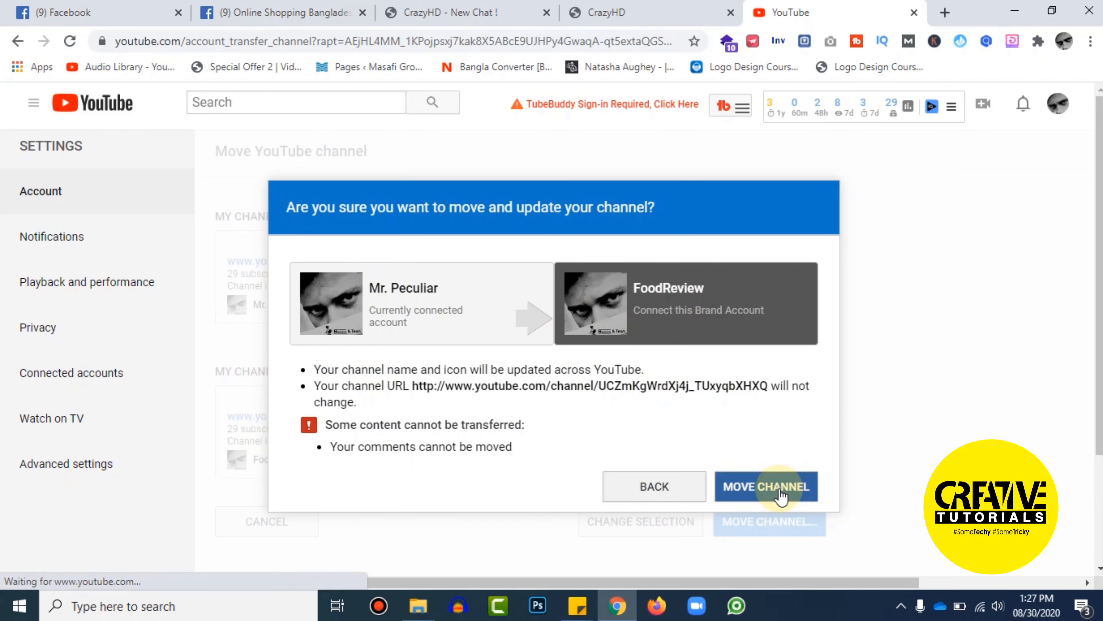
pyautogui.click(758, 488)
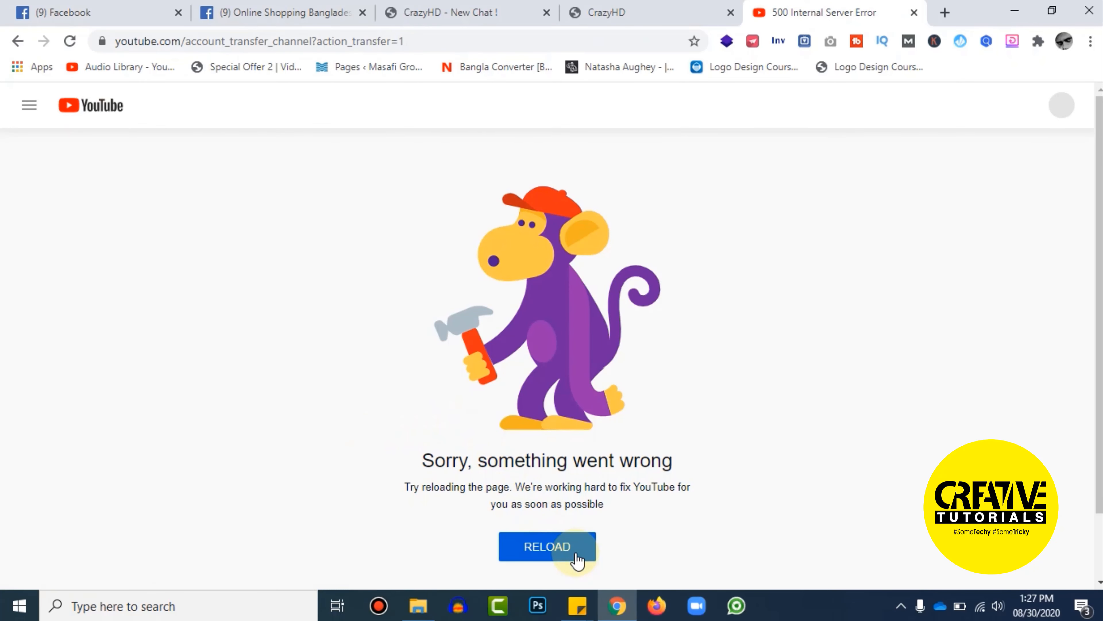
pyautogui.click(577, 559)
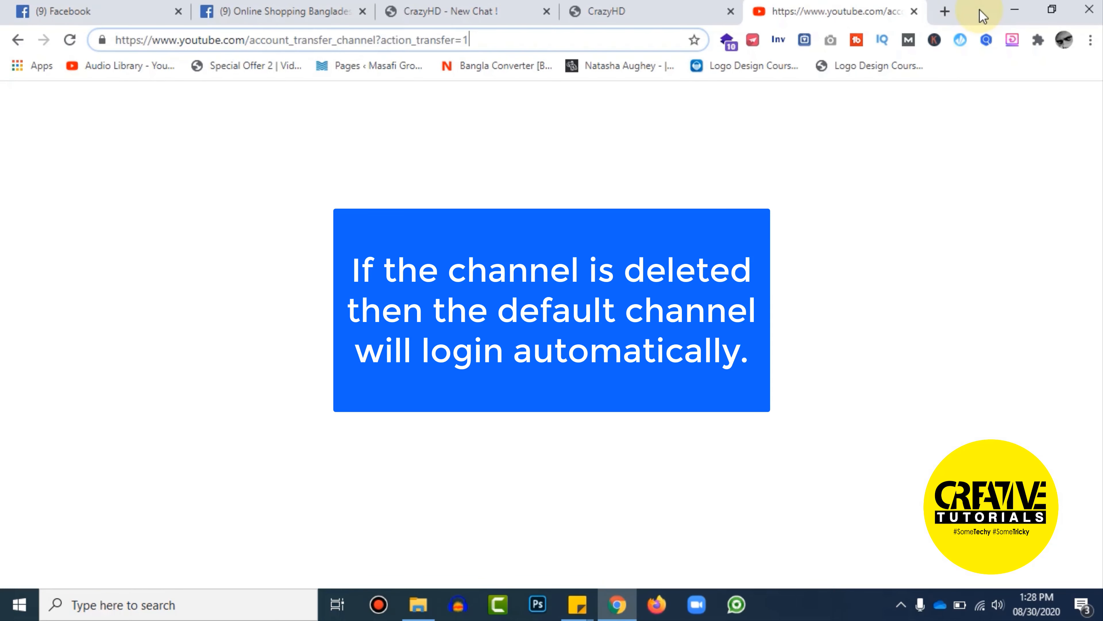
# - Open the YouTube home page in a new browser tab
pyautogui.click(947, 13)
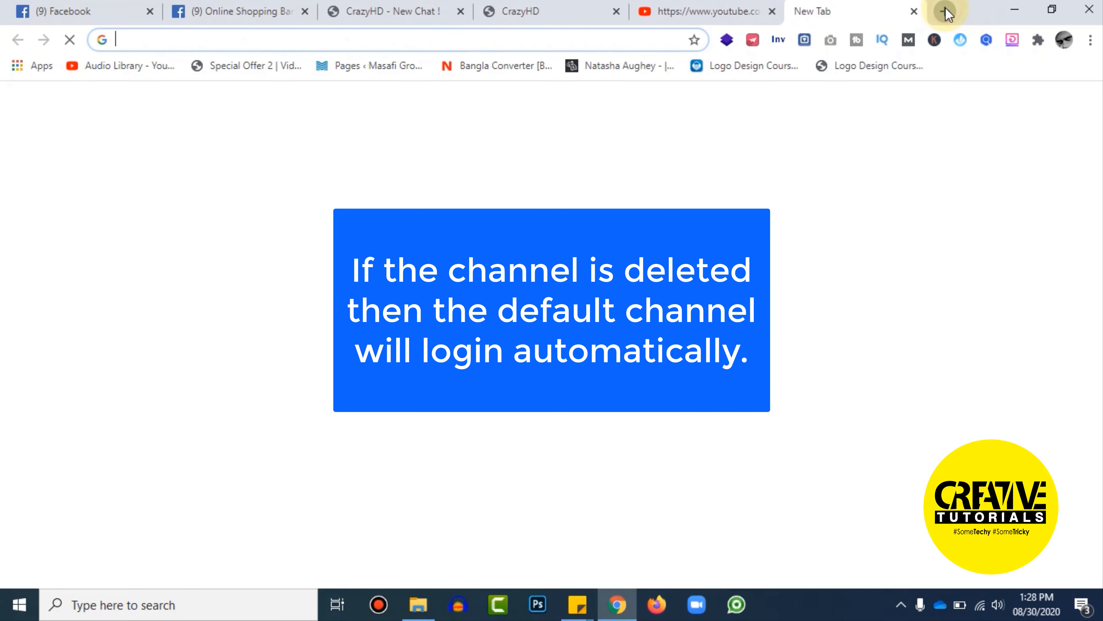
pyautogui.write('y')
pyautogui.press('Return')
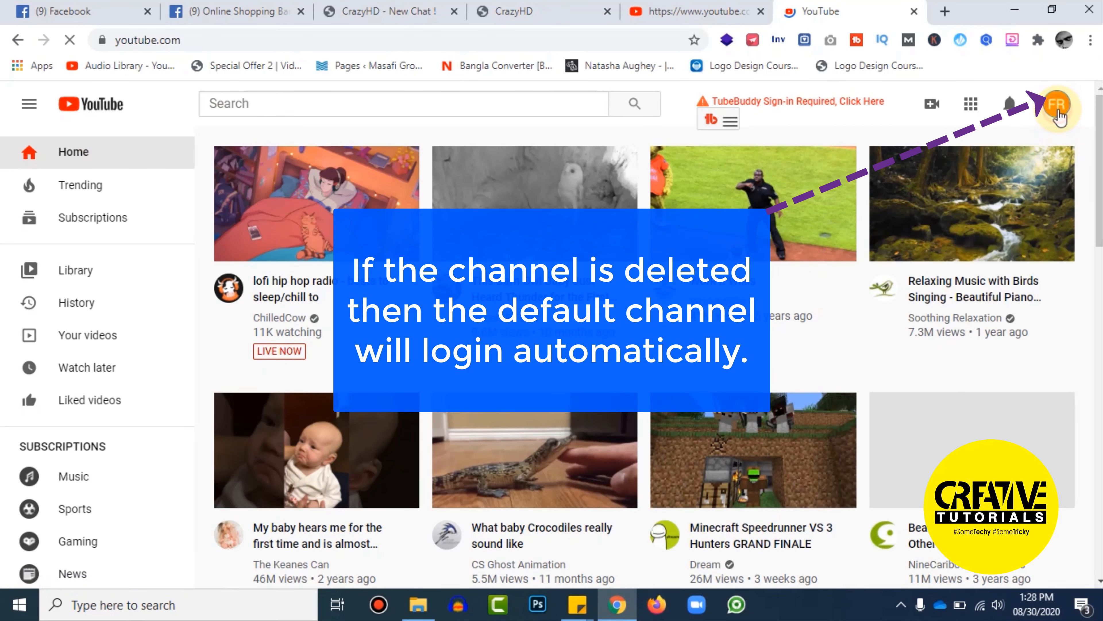
# - Switch to the FoodReview channel and reopen the account list to check its entry
pyautogui.click(1057, 110)
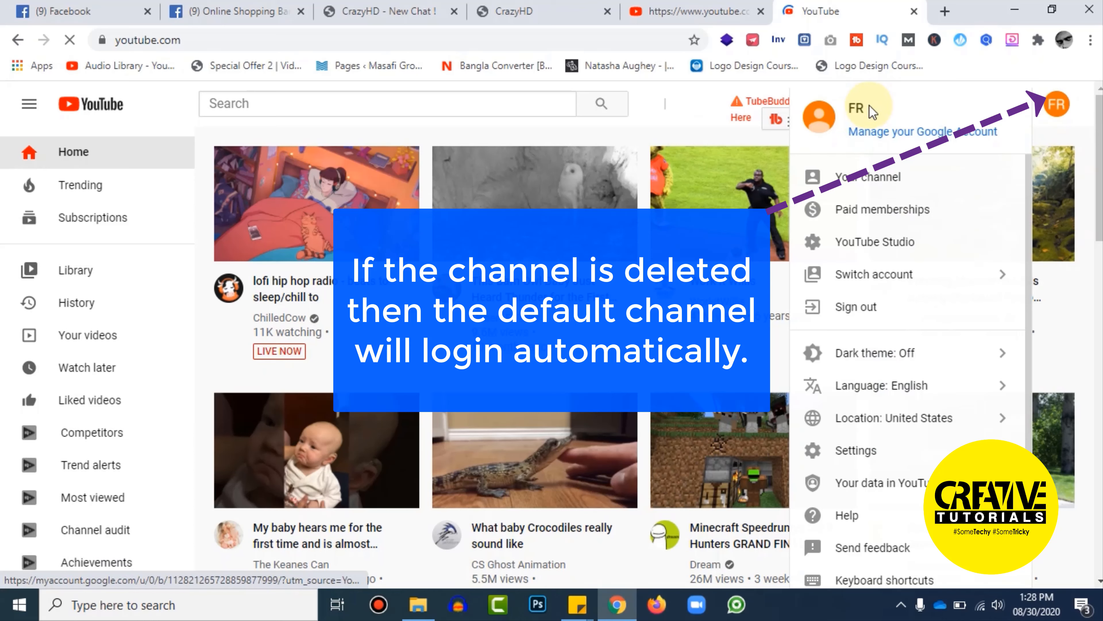
pyautogui.click(896, 273)
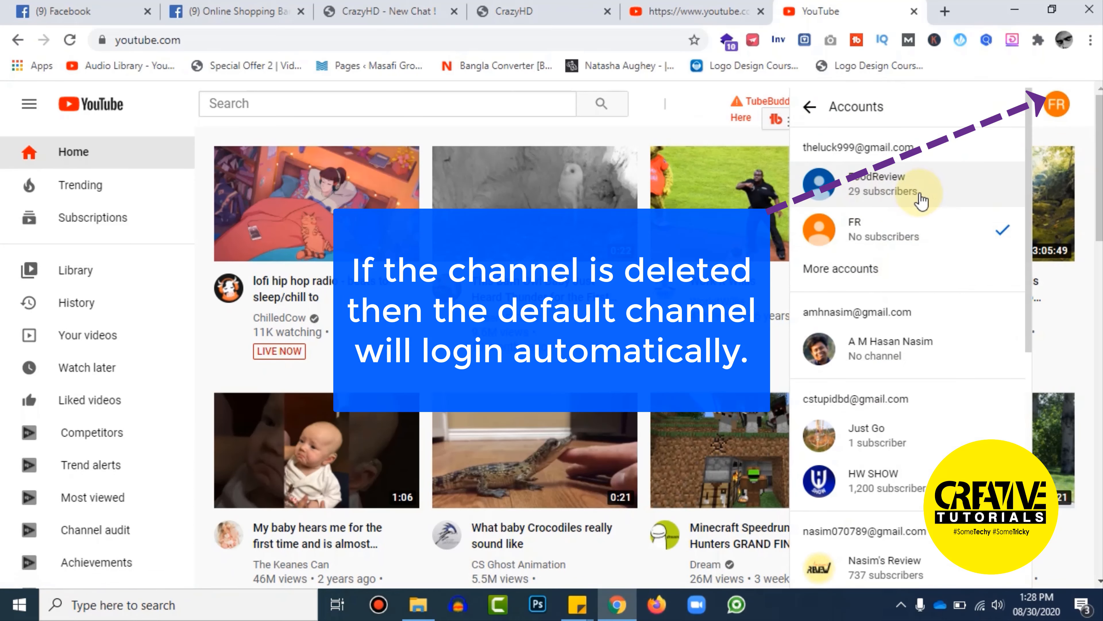
pyautogui.click(880, 192)
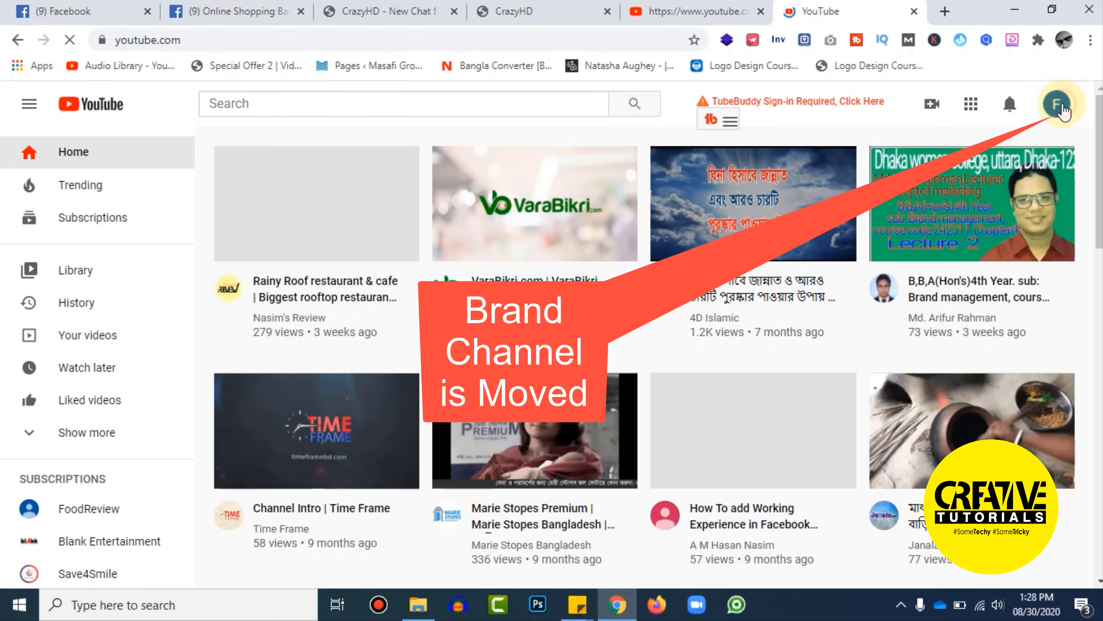
pyautogui.click(1059, 107)
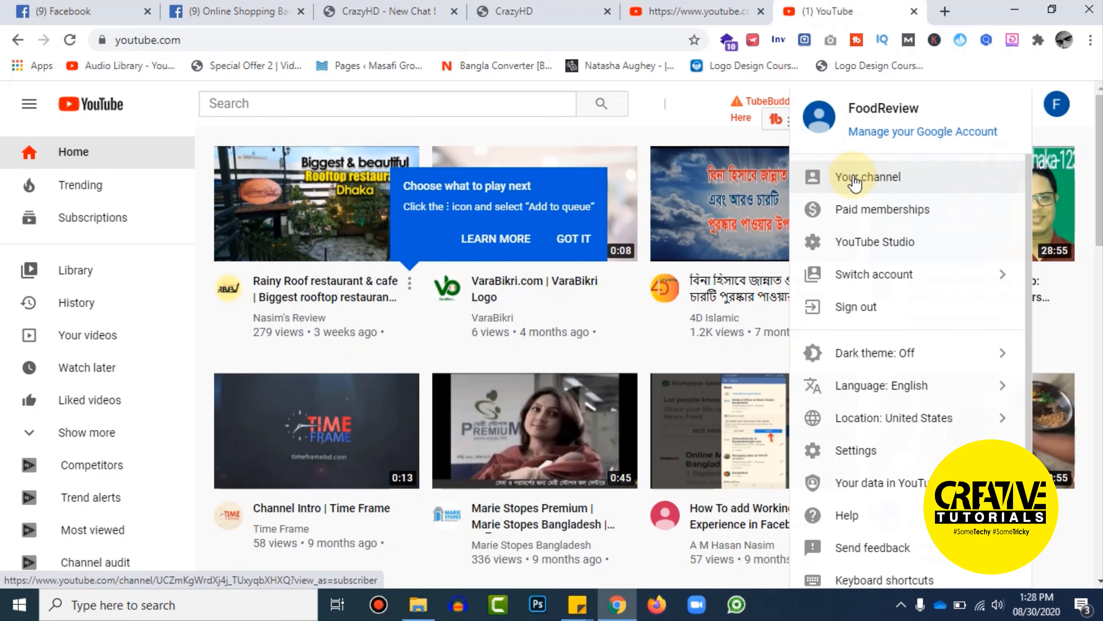
pyautogui.click(991, 278)
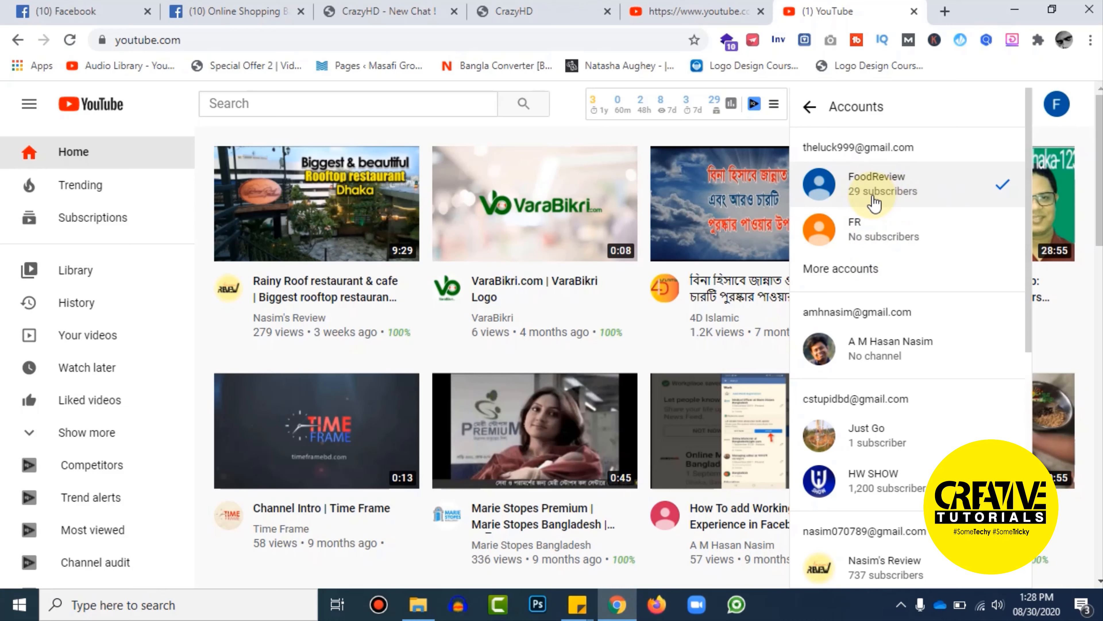
# - Close the account list and open the FoodReview account's own channel page to check it
pyautogui.click(1056, 104)
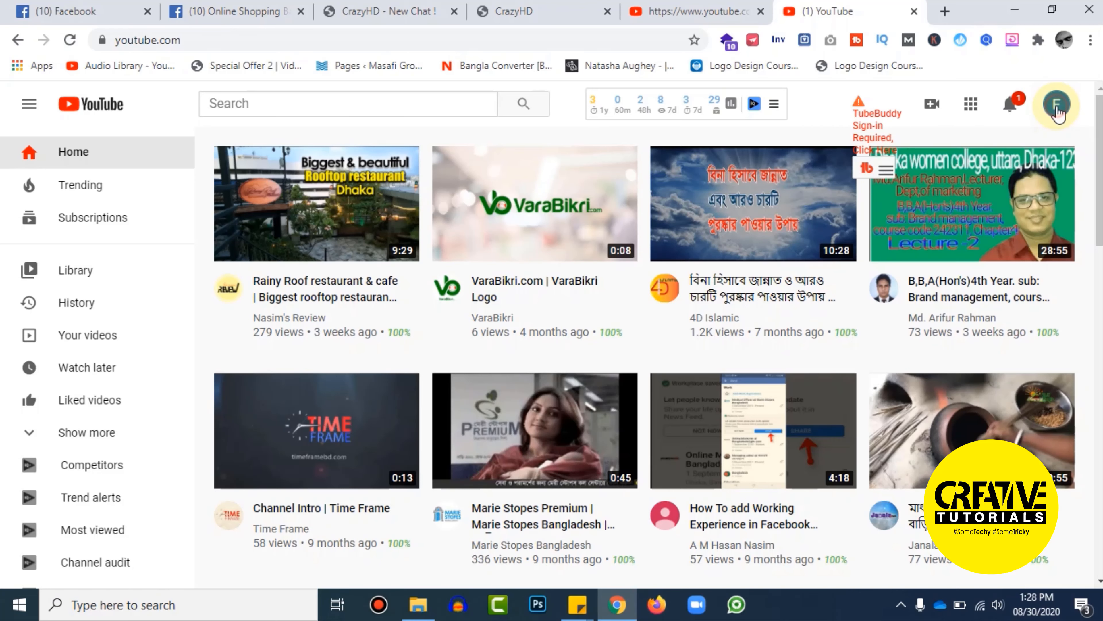
pyautogui.click(1042, 116)
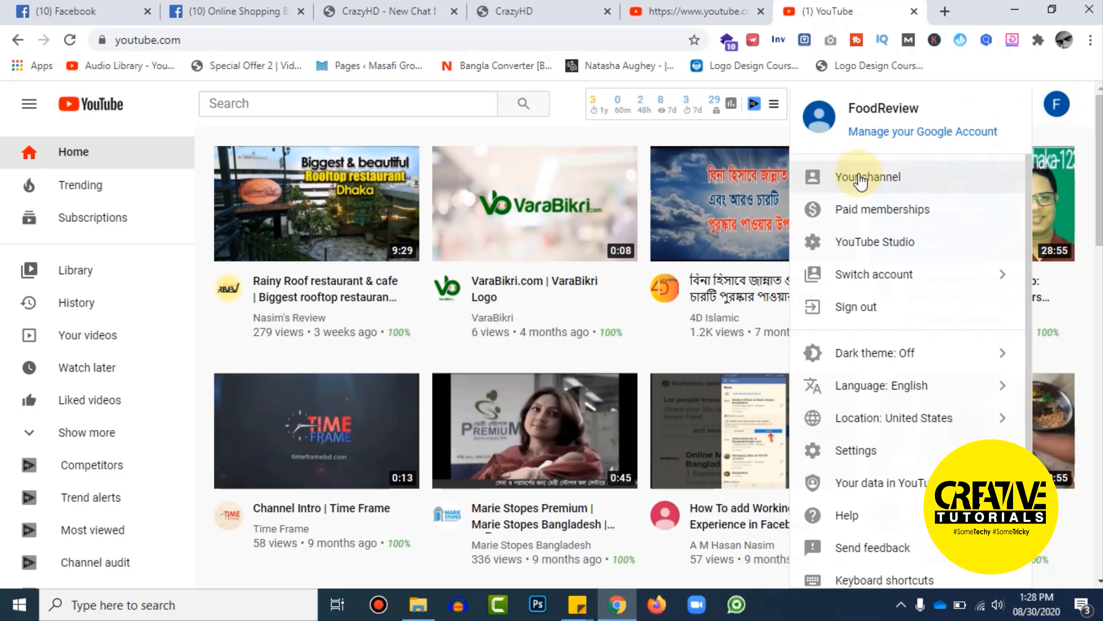
pyautogui.click(858, 178)
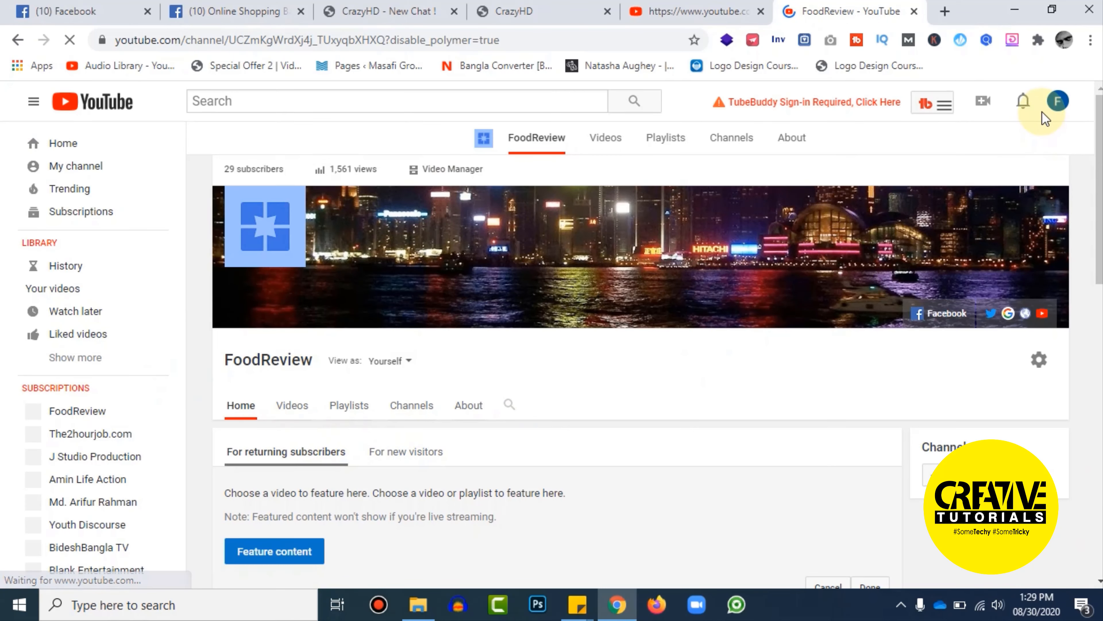
# - Open the FoodReview account's advanced settings and review the channel ID, default channel, move and delete options
pyautogui.click(1065, 104)
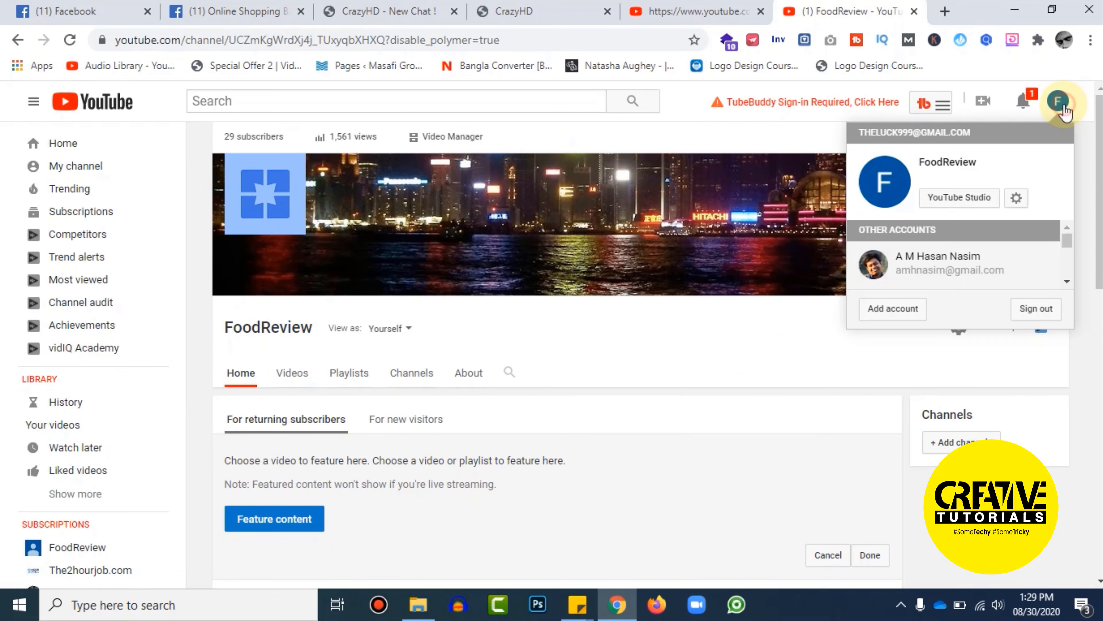
pyautogui.click(1016, 198)
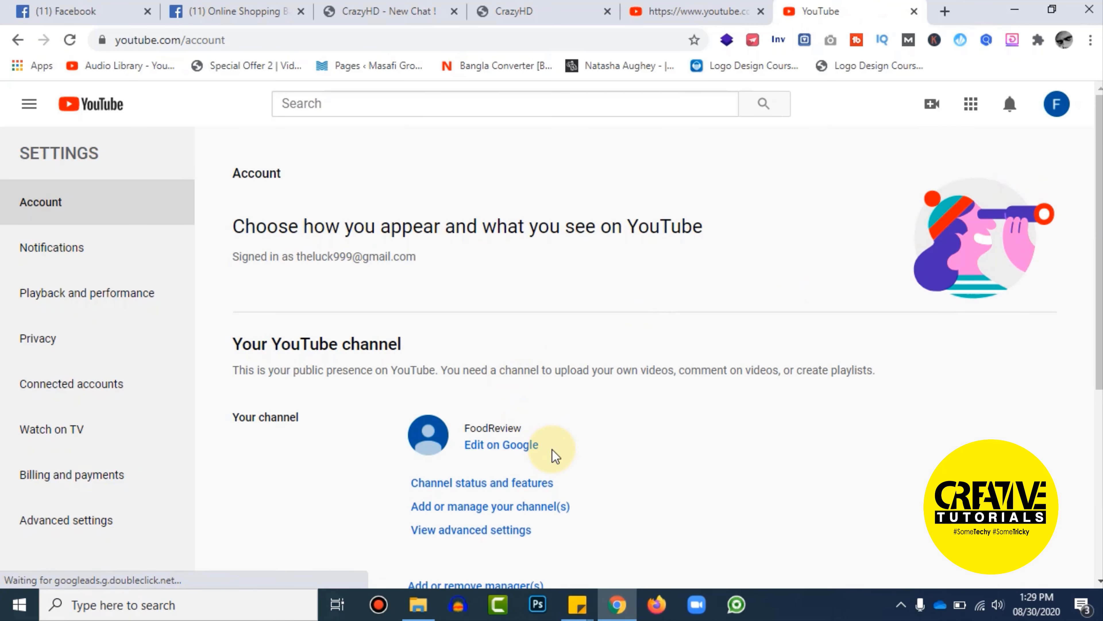
pyautogui.scroll(-5, 554, 456)
pyautogui.click(71, 524)
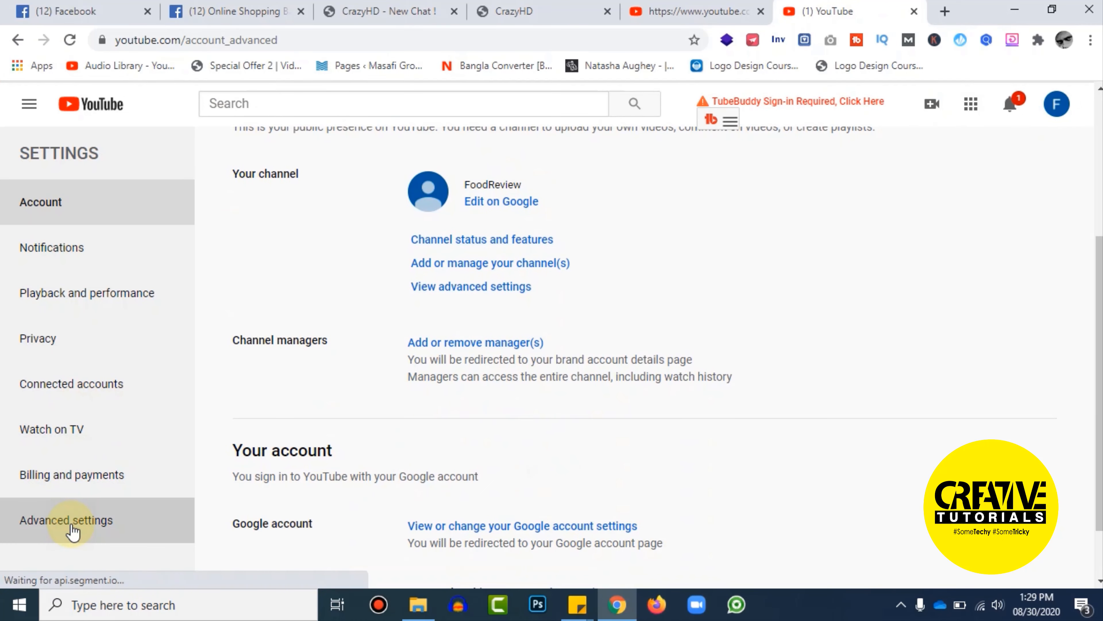
pyautogui.scroll(-4, 492, 549)
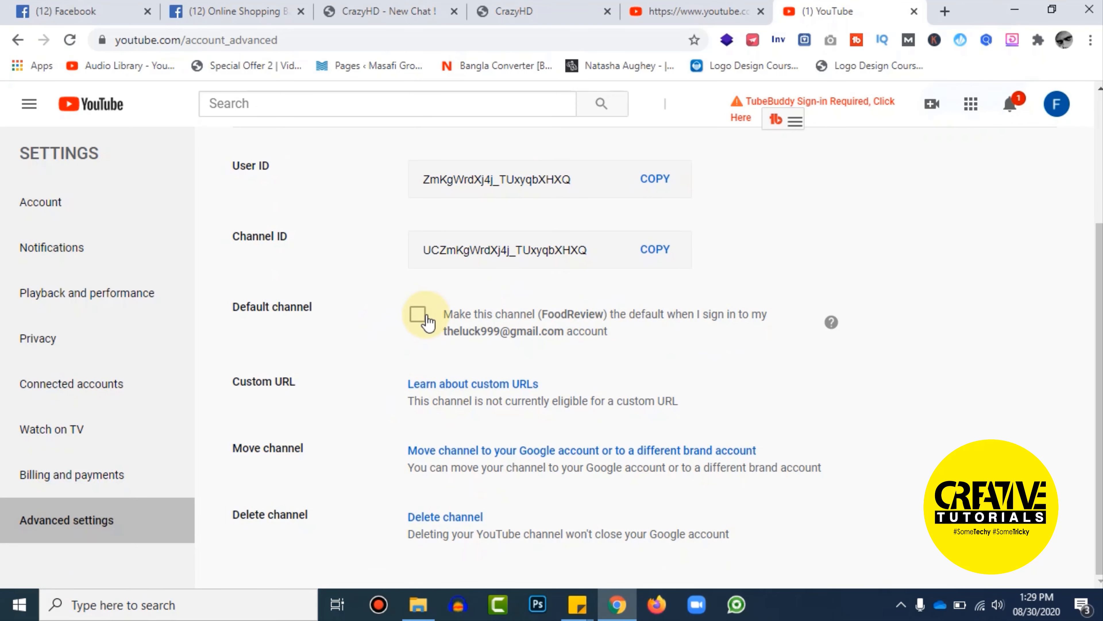
# - Open the notifications and play the Creative Tutorials video about how to apply for a job via email
pyautogui.click(1012, 114)
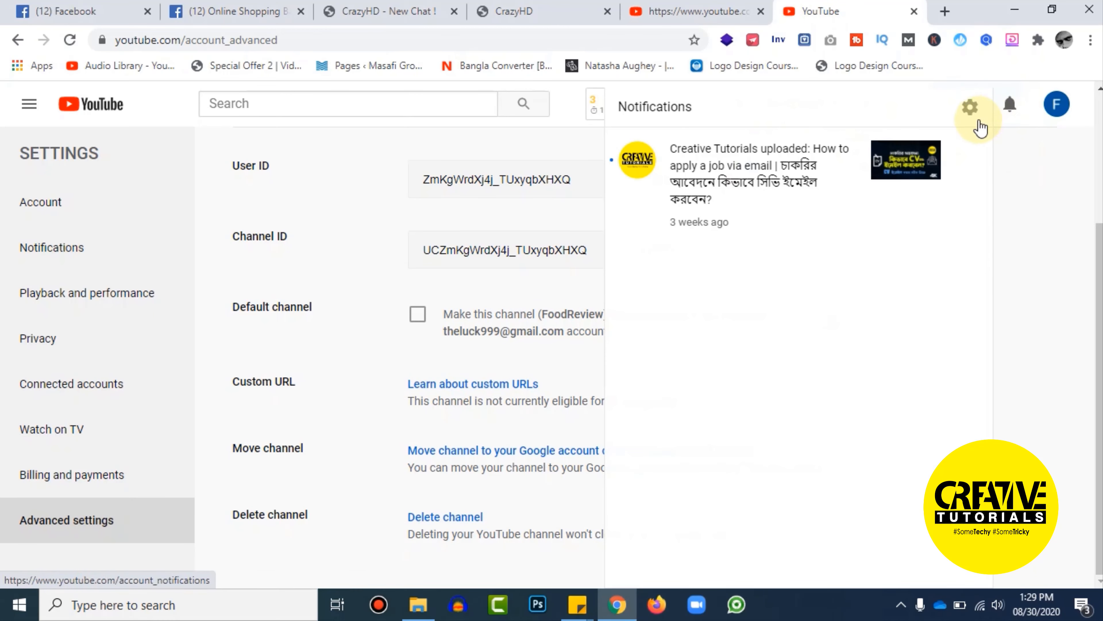
pyautogui.click(933, 165)
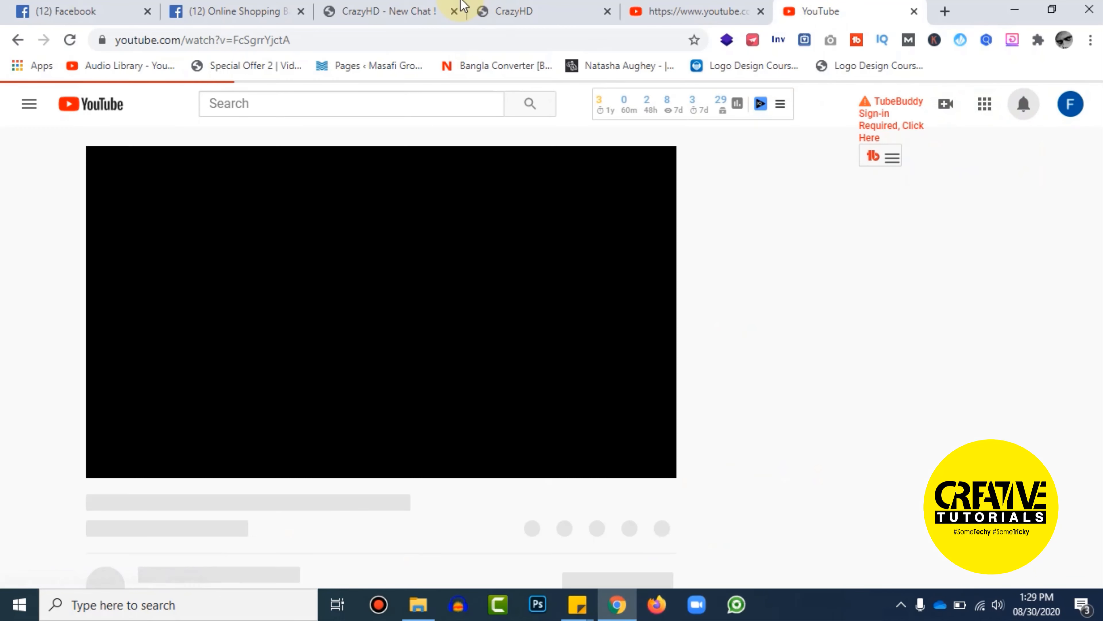